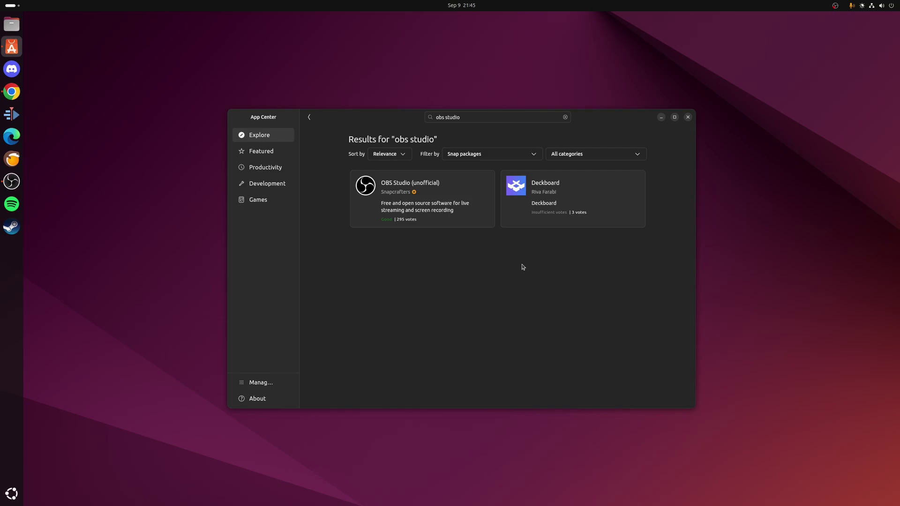
Filter App Center to Debian packages and open the already-installed OBS Studio package page
{"action": "left_click", "coordinate": [497, 157]}
{"action": "left_click", "coordinate": [469, 180]}
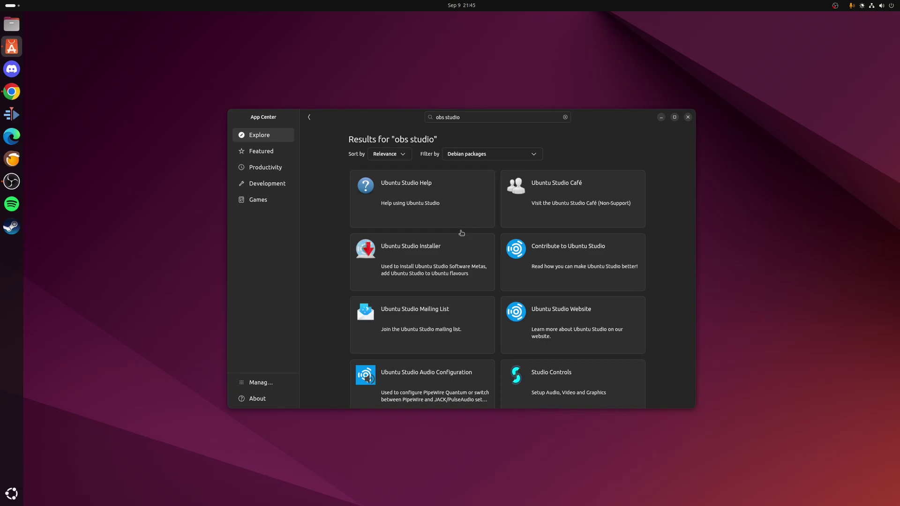
{"action": "scroll", "coordinate": [480, 261], "scroll_direction": "down", "scroll_amount": 3}
{"action": "scroll", "coordinate": [481, 262], "scroll_direction": "down", "scroll_amount": 3}
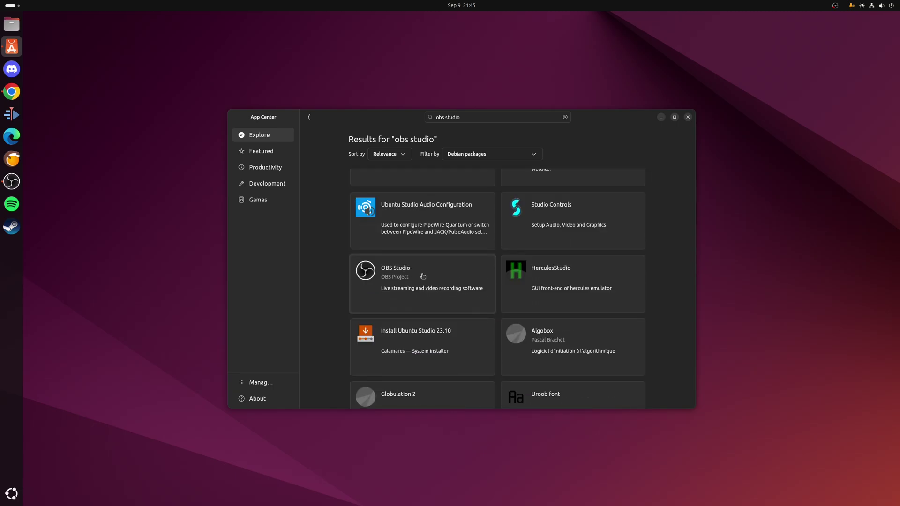
{"action": "left_click", "coordinate": [423, 276]}
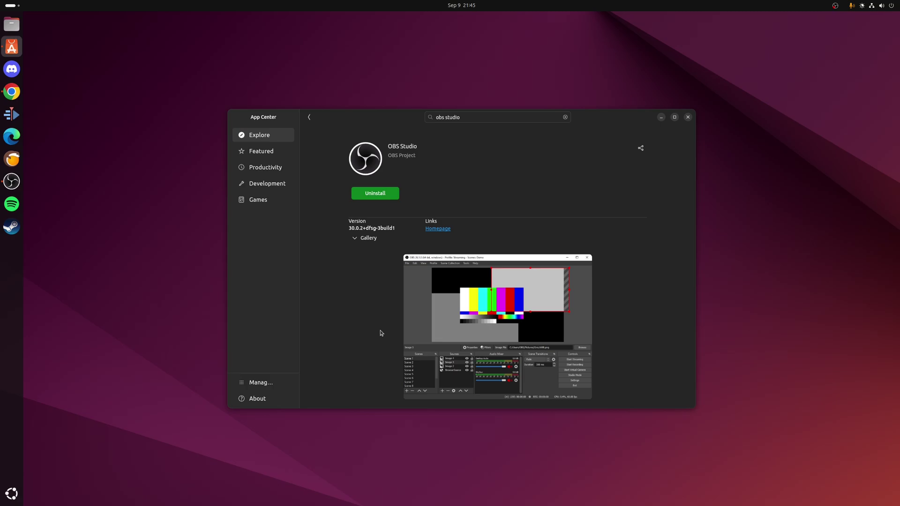
Launch OBS Studio from the app grid and open File > Settings
{"action": "key", "text": "super+a"}
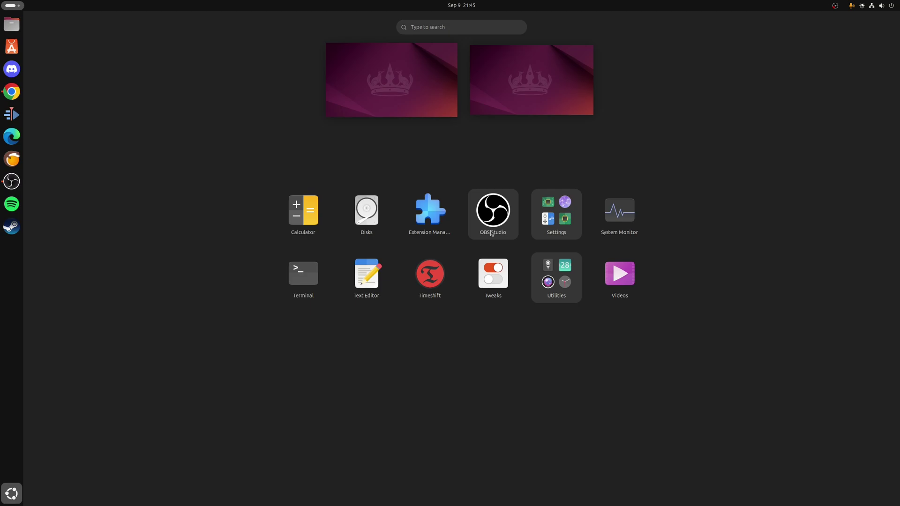
{"action": "left_click", "coordinate": [491, 234]}
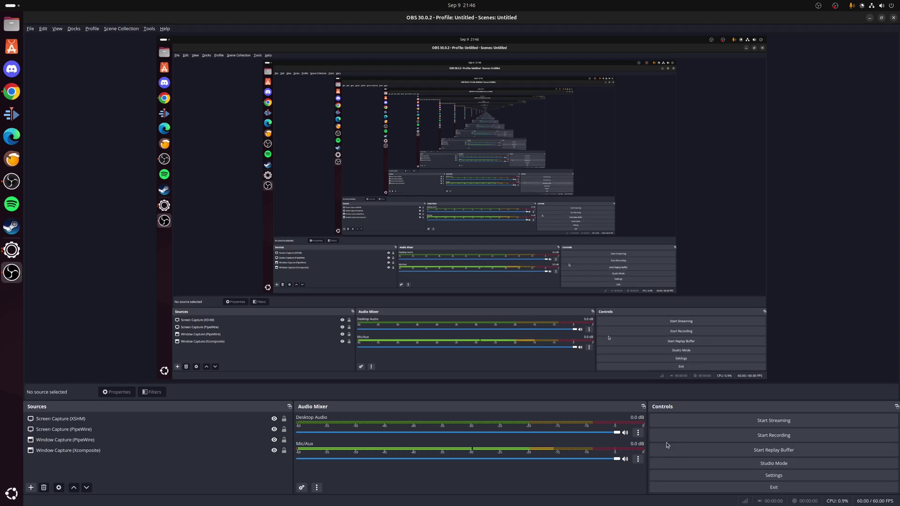
{"action": "left_click", "coordinate": [30, 29]}
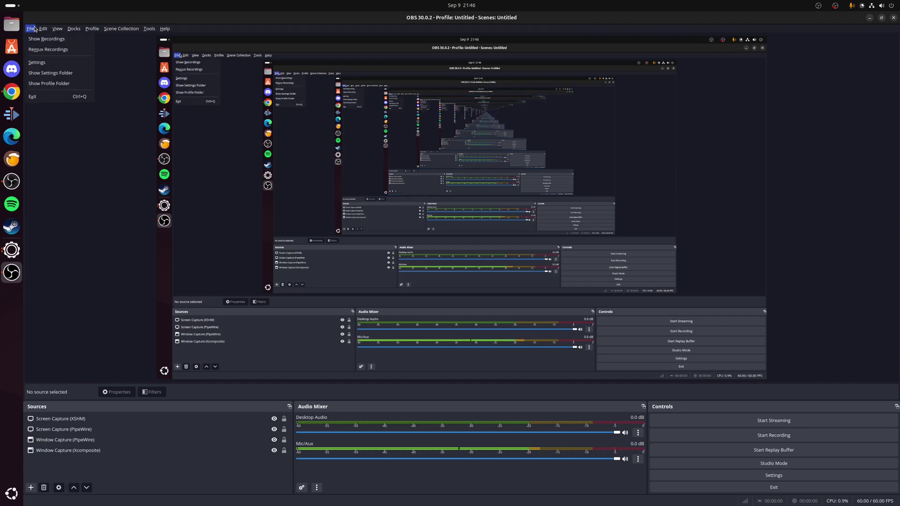
{"action": "left_click", "coordinate": [50, 64]}
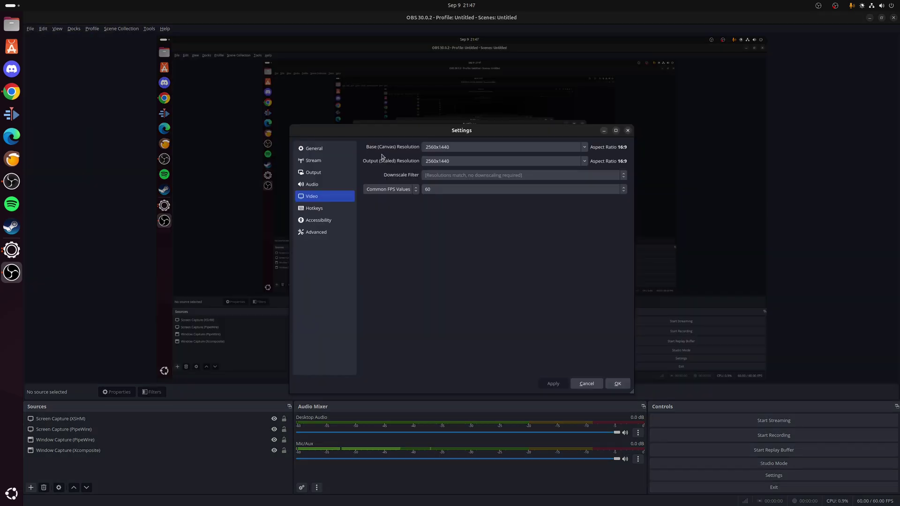
Set Output Mode to Advanced and keep NVIDIA NVENC H.264 with CQP at CQ level 15 for streaming
{"action": "left_click", "coordinate": [329, 173]}
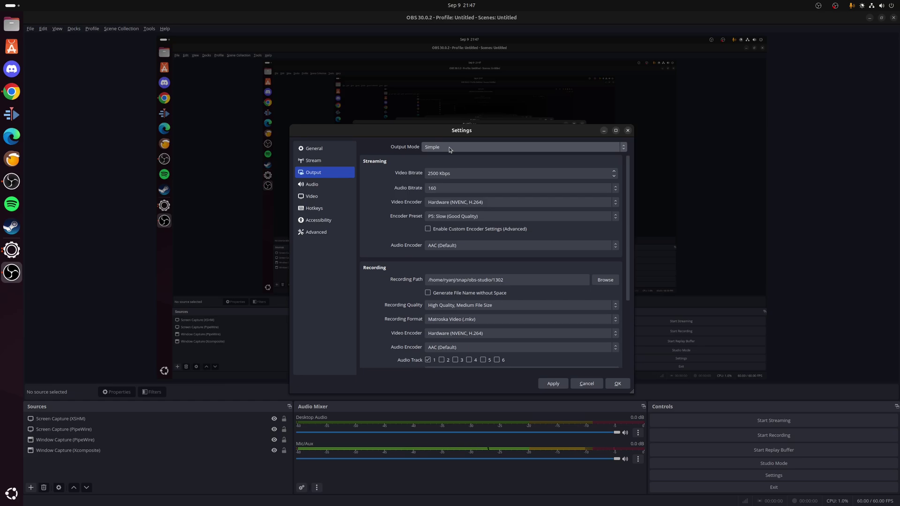
{"action": "left_click", "coordinate": [450, 148]}
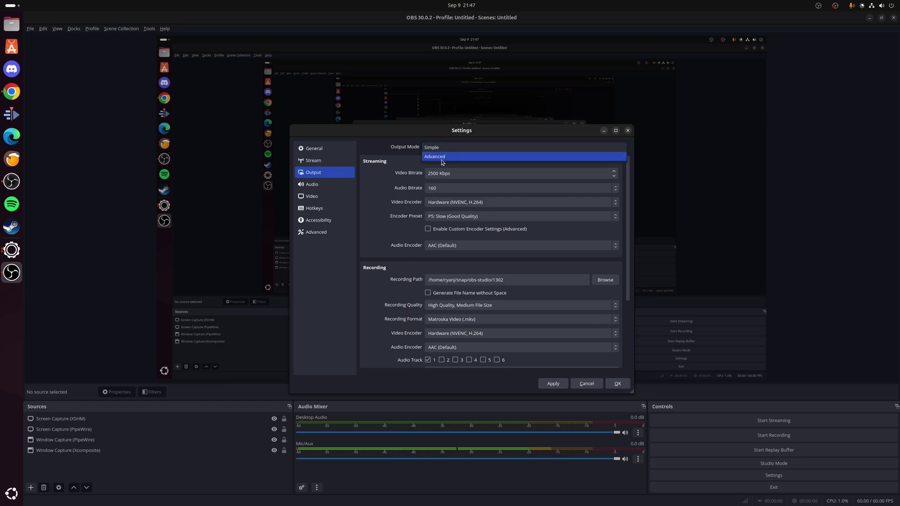
{"action": "left_click", "coordinate": [443, 158]}
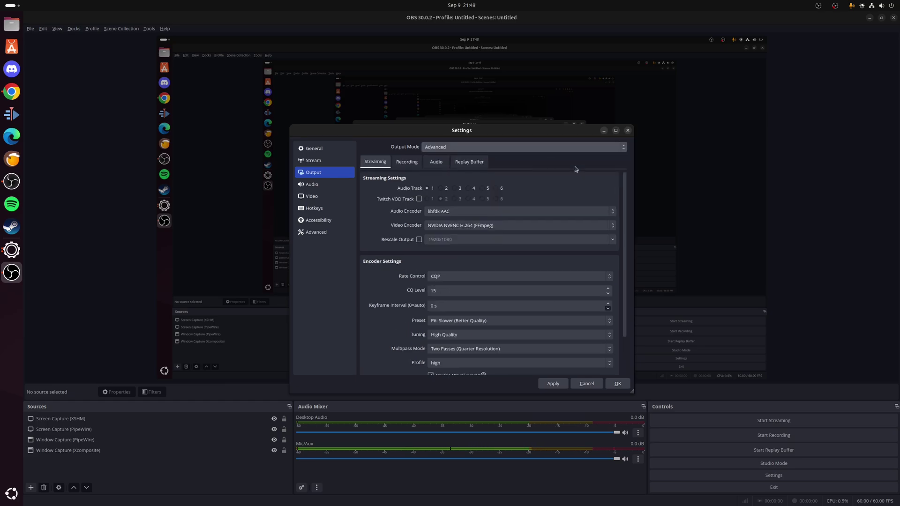
{"action": "left_click", "coordinate": [496, 226]}
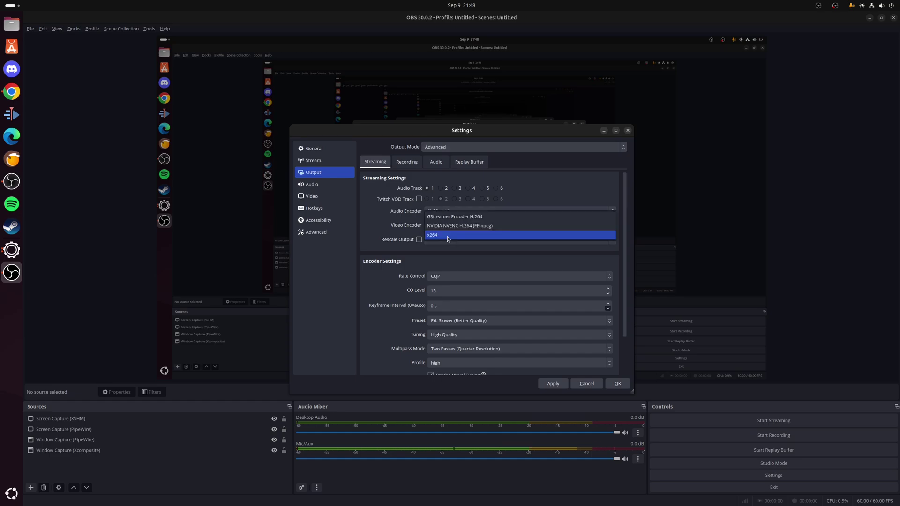
{"action": "key", "text": "Escape"}
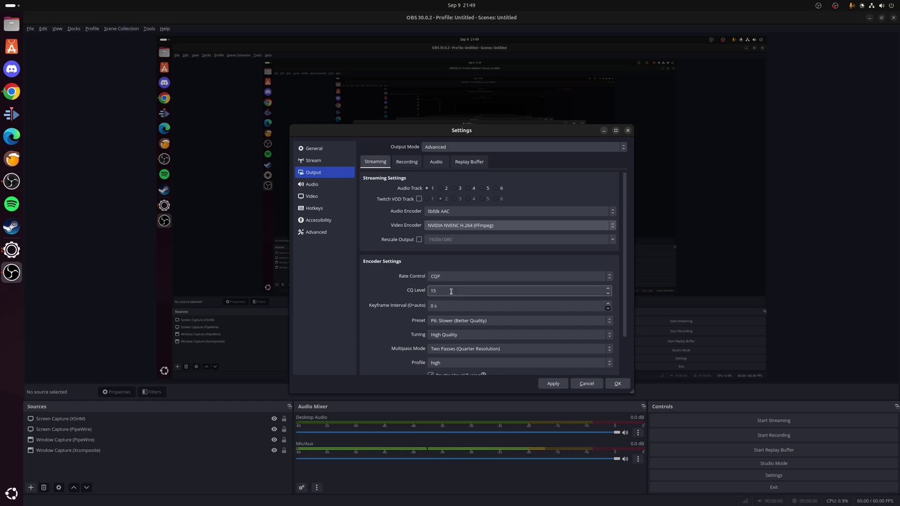
Review the streaming GPU and Max B-frames settings, apply them, and switch to Recording output
{"action": "scroll", "coordinate": [450, 291], "scroll_direction": "down", "scroll_amount": 2}
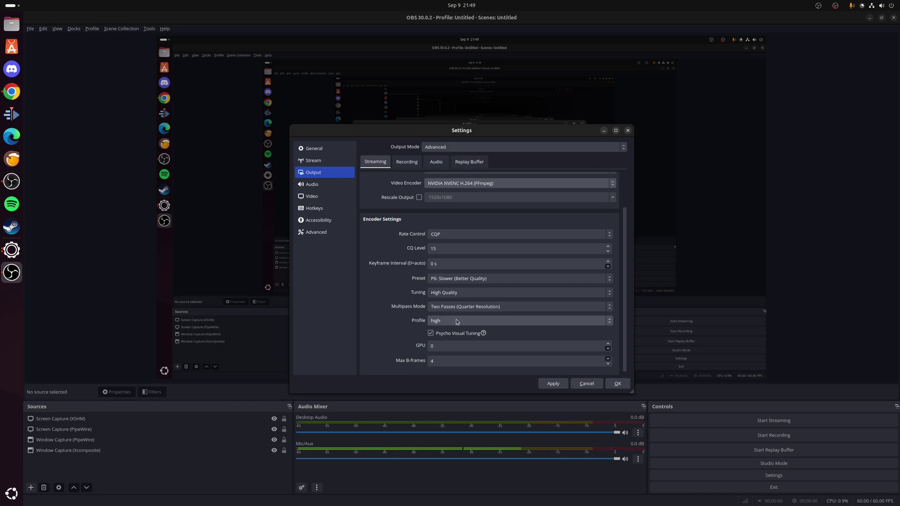
{"action": "mouse_move", "coordinate": [455, 336]}
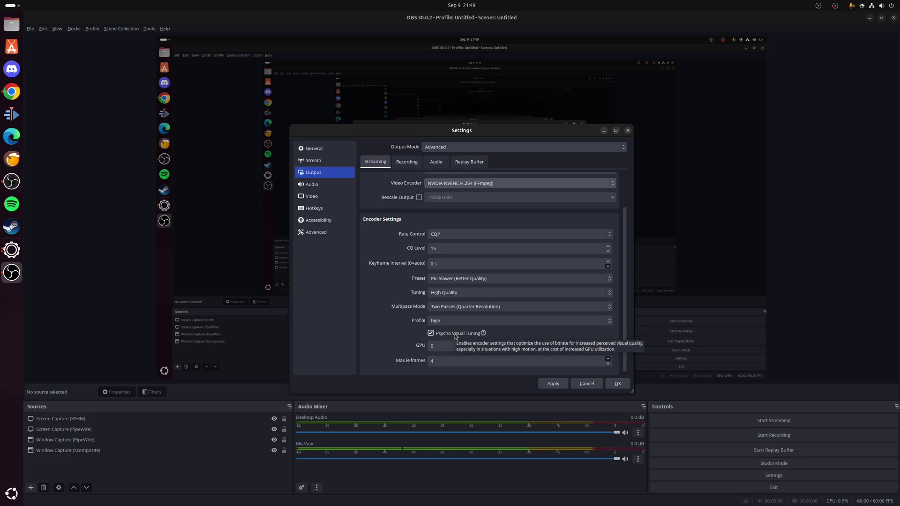
{"action": "left_click", "coordinate": [447, 347]}
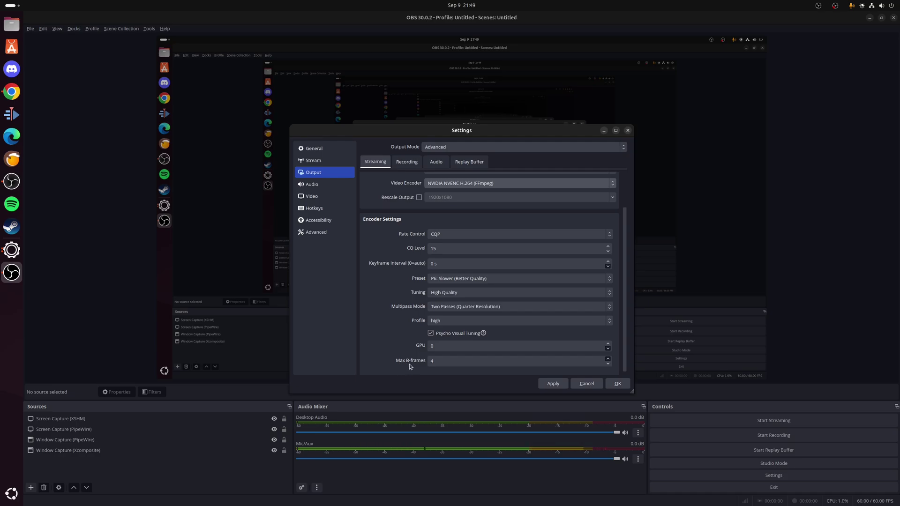
{"action": "left_click", "coordinate": [553, 384]}
{"action": "left_click", "coordinate": [407, 162]}
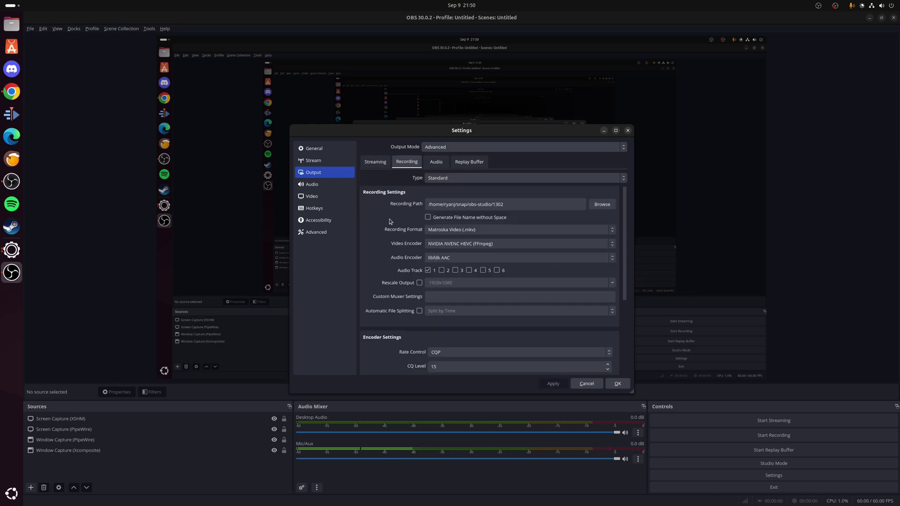
Use NVIDIA NVENC HEVC (FFmpeg) for recording and check its CQ 15, P6 Slower preset settings
{"action": "left_click", "coordinate": [493, 249]}
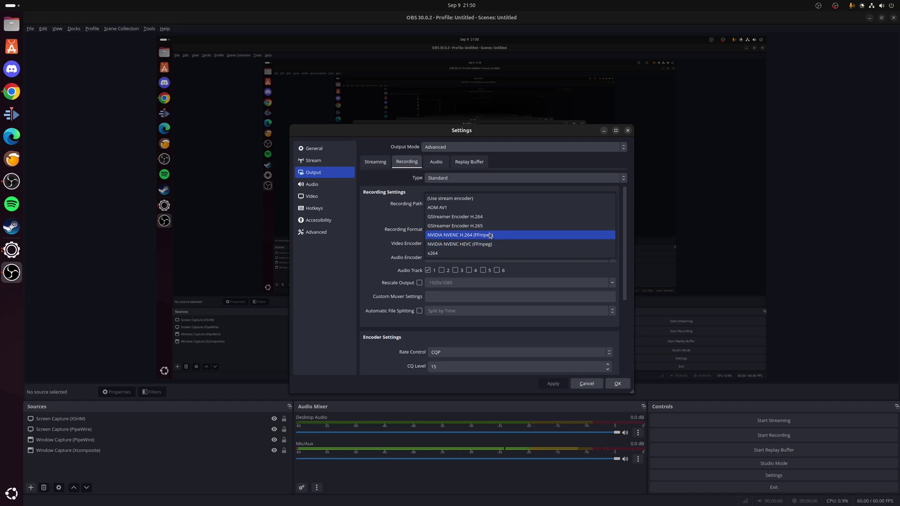
{"action": "left_click", "coordinate": [494, 245]}
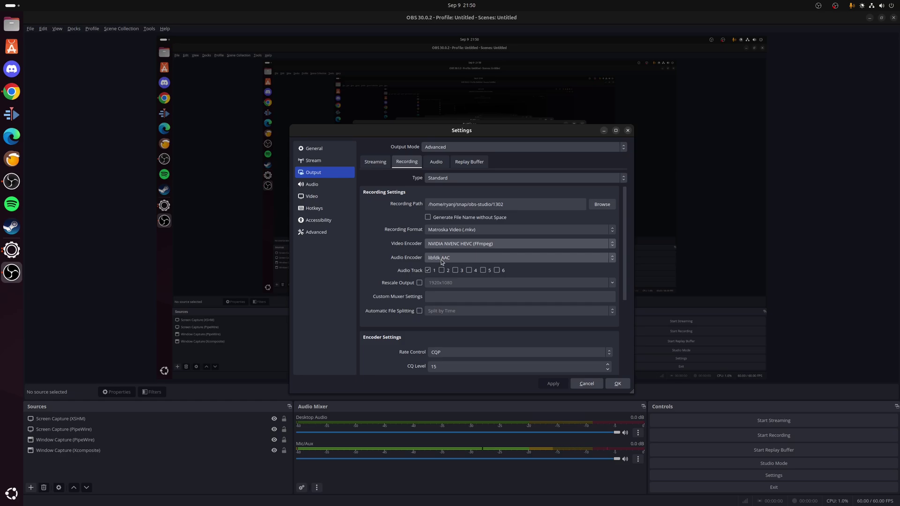
{"action": "scroll", "coordinate": [391, 267], "scroll_direction": "down", "scroll_amount": 3}
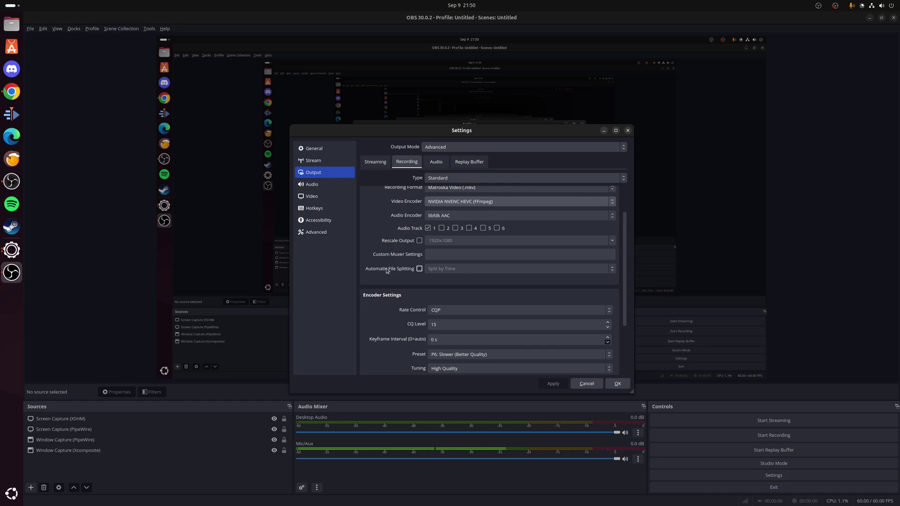
{"action": "scroll", "coordinate": [401, 278], "scroll_direction": "down", "scroll_amount": 3}
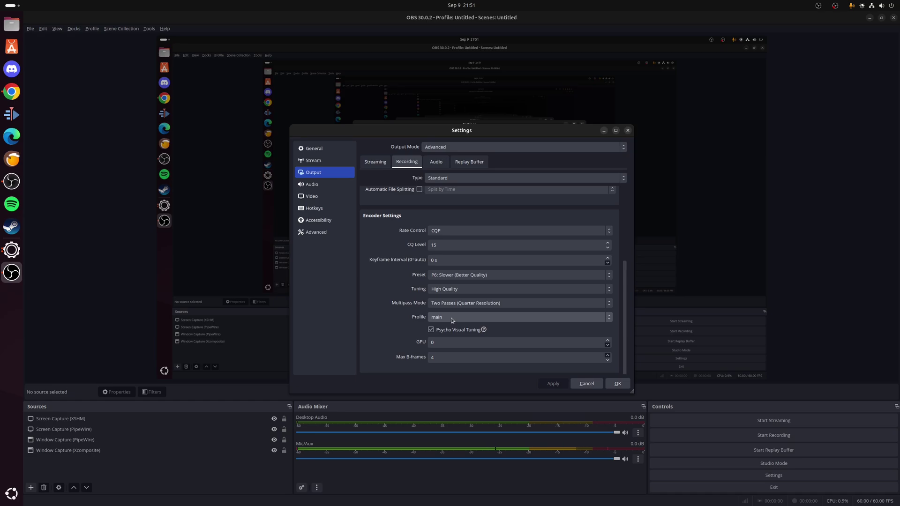
Review the recording Profile and Psycho Visual Tuning options, then confirm with OK
{"action": "mouse_move", "coordinate": [459, 334]}
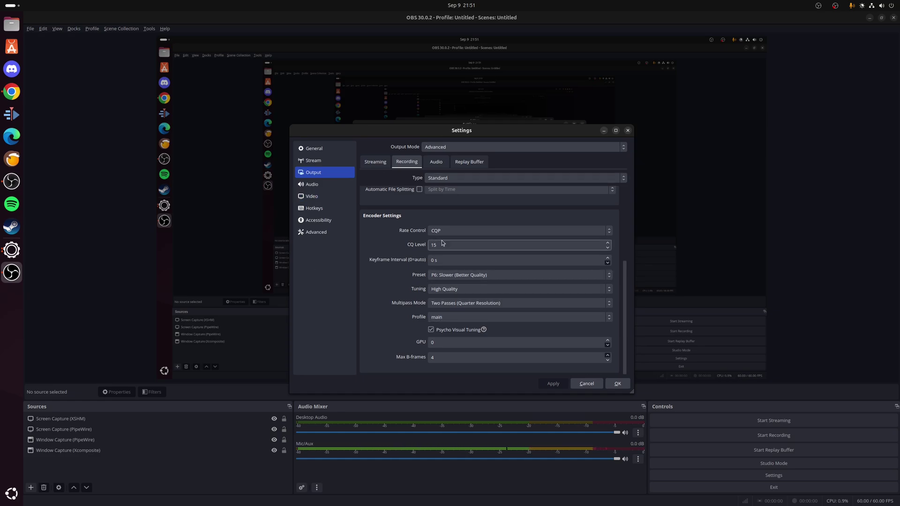
{"action": "left_click", "coordinate": [614, 383]}
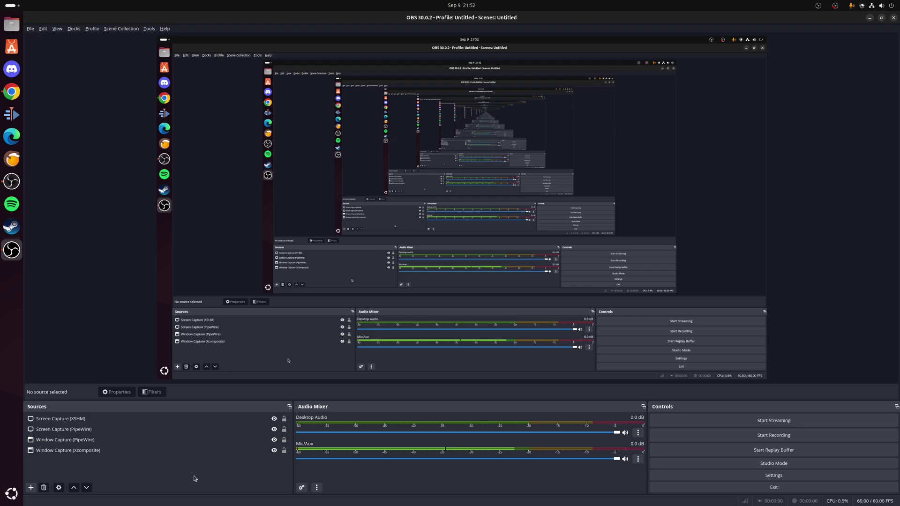
{"action": "left_click", "coordinate": [146, 441]}
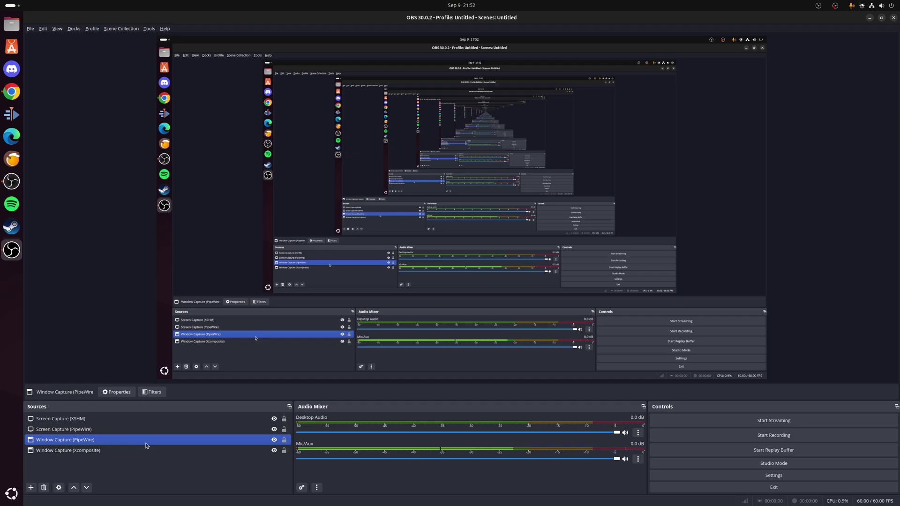
{"action": "left_click", "coordinate": [136, 451]}
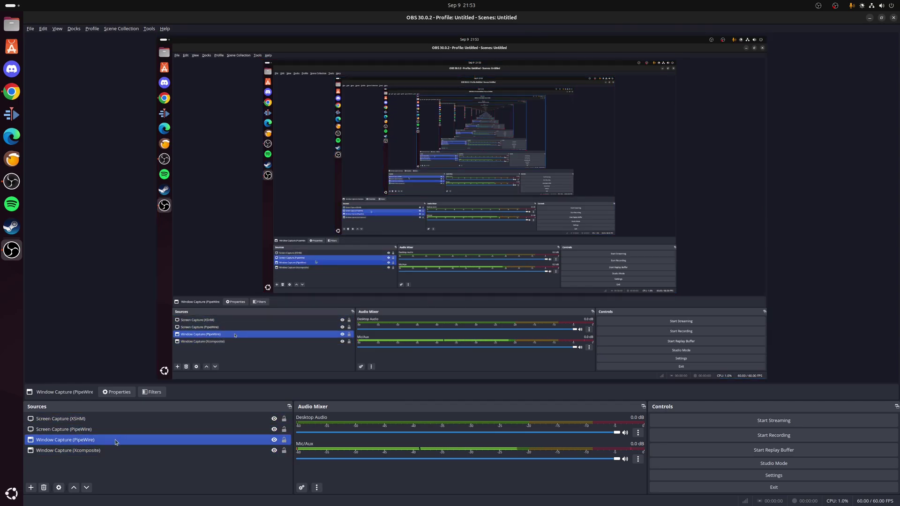
{"action": "left_click", "coordinate": [77, 439], "text": "ctrl"}
{"action": "left_click", "coordinate": [75, 452]}
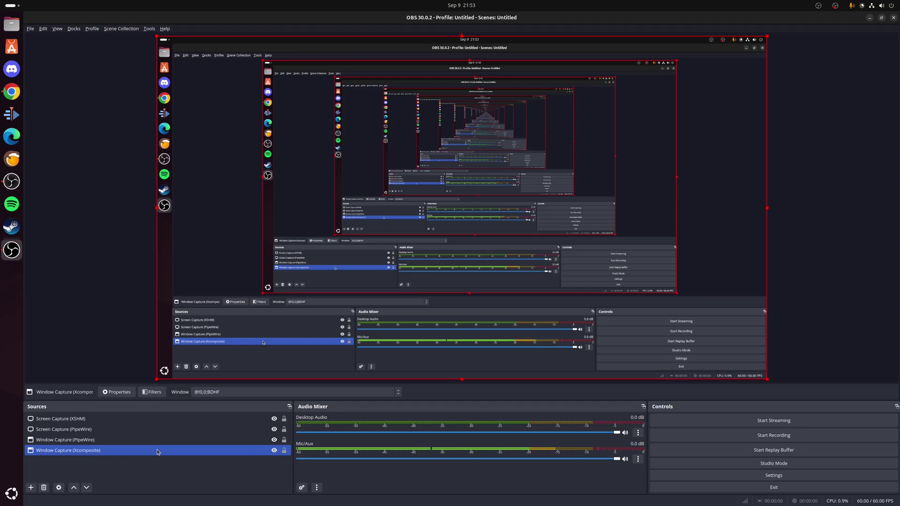
{"action": "left_click", "coordinate": [137, 430], "text": "ctrl"}
{"action": "left_click", "coordinate": [108, 428]}
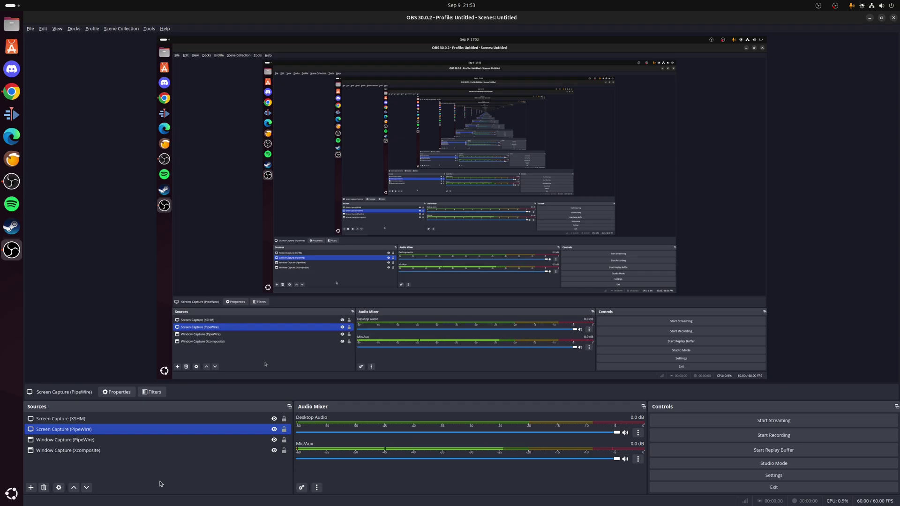
{"action": "left_click", "coordinate": [149, 479]}
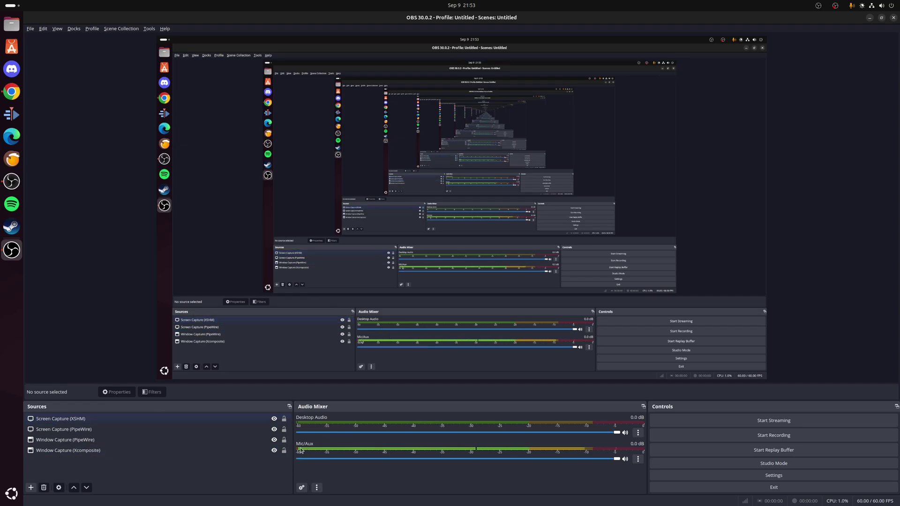
Set the Mic/Aux device to Starship/Matisse HD Audio Controller Analog Stereo in its Properties
{"action": "left_click", "coordinate": [637, 460]}
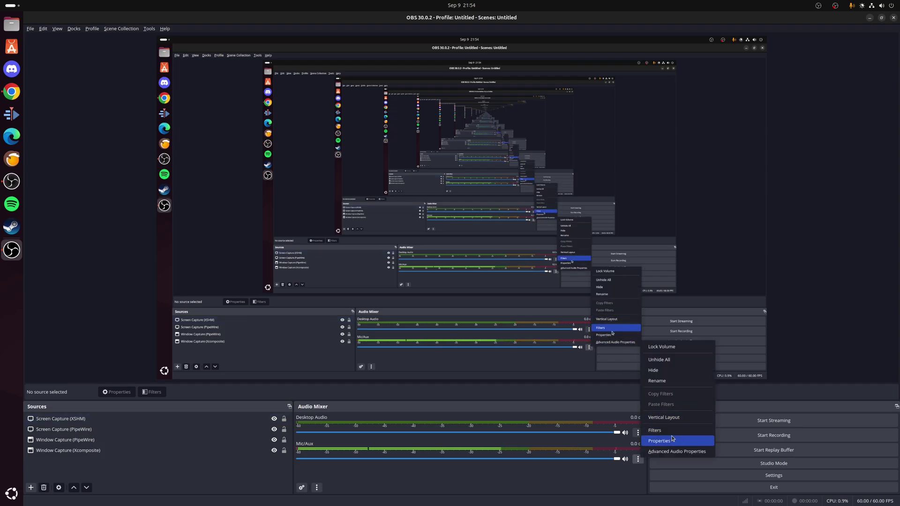
{"action": "left_click", "coordinate": [672, 441]}
{"action": "left_click", "coordinate": [396, 164]}
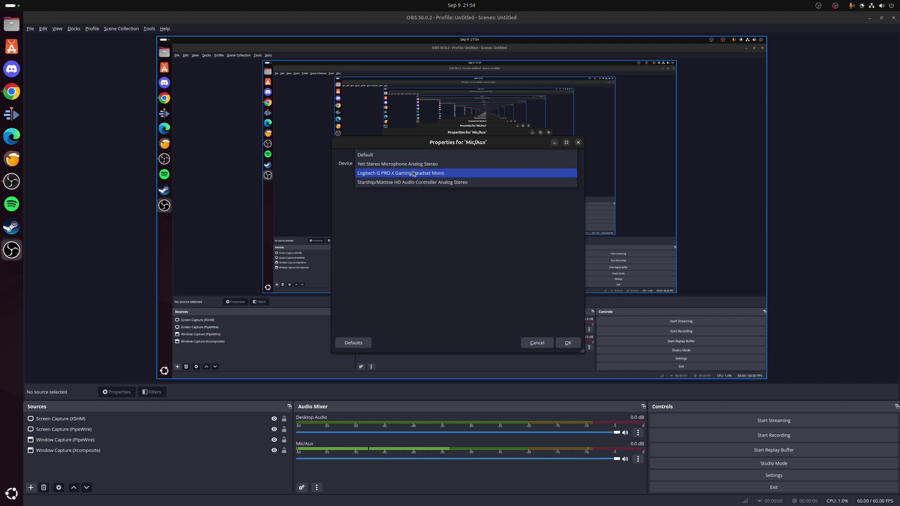
{"action": "left_click", "coordinate": [435, 183]}
{"action": "left_click", "coordinate": [567, 342]}
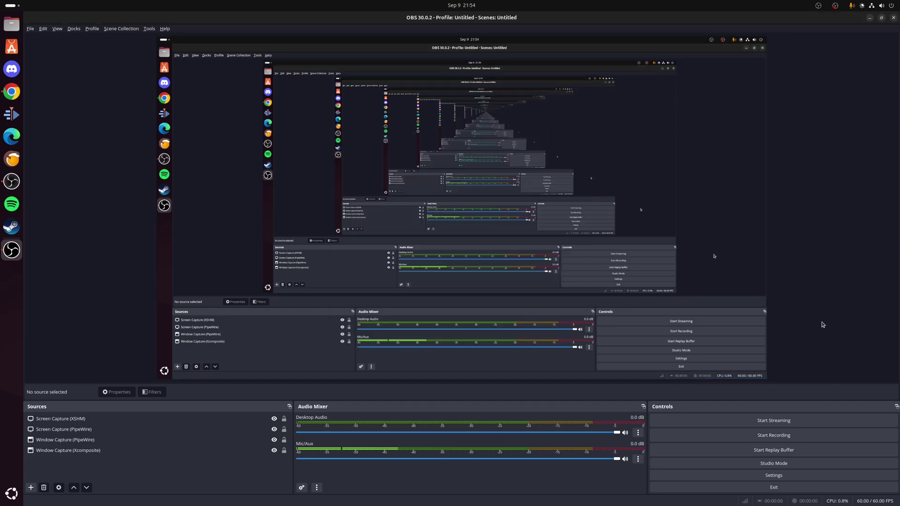